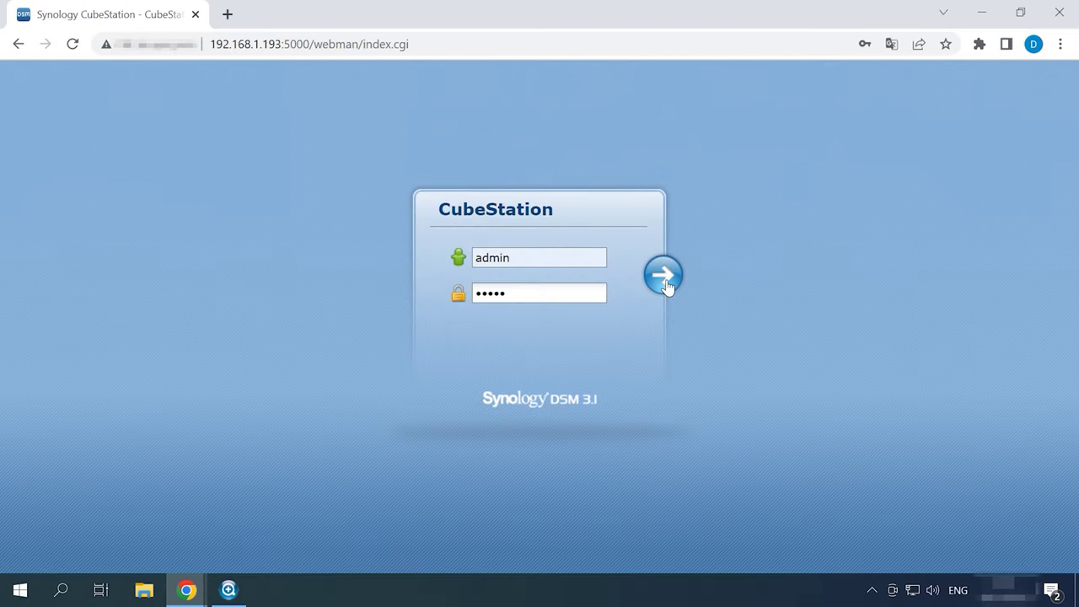
Sign in to the DiskStation and launch storage management from Quick Start's volume guide.
{"action": "left_click", "coordinate": [663, 275]}
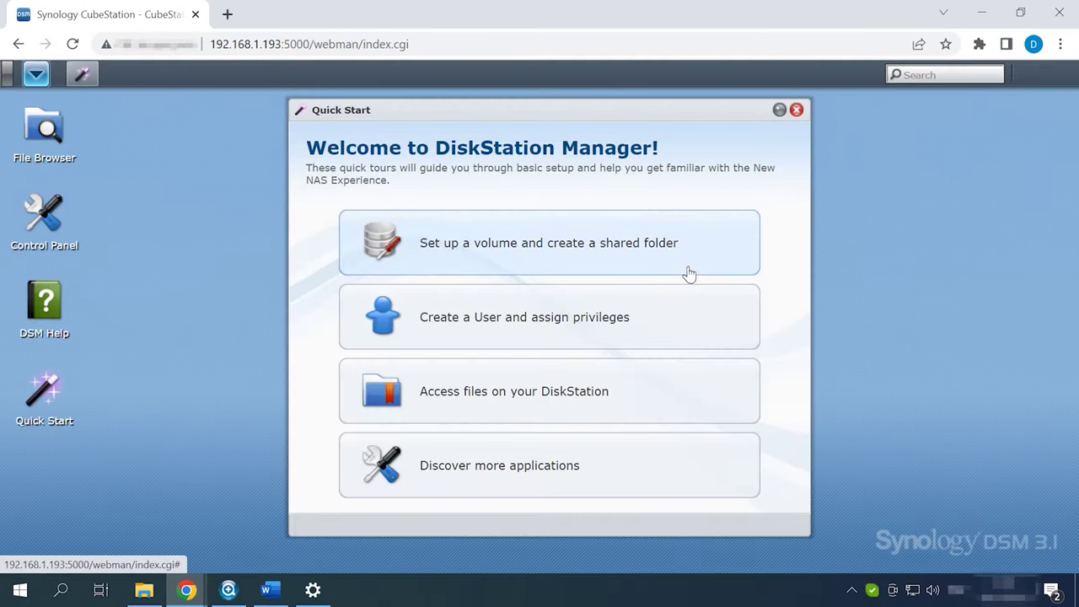
{"action": "left_click", "coordinate": [579, 258]}
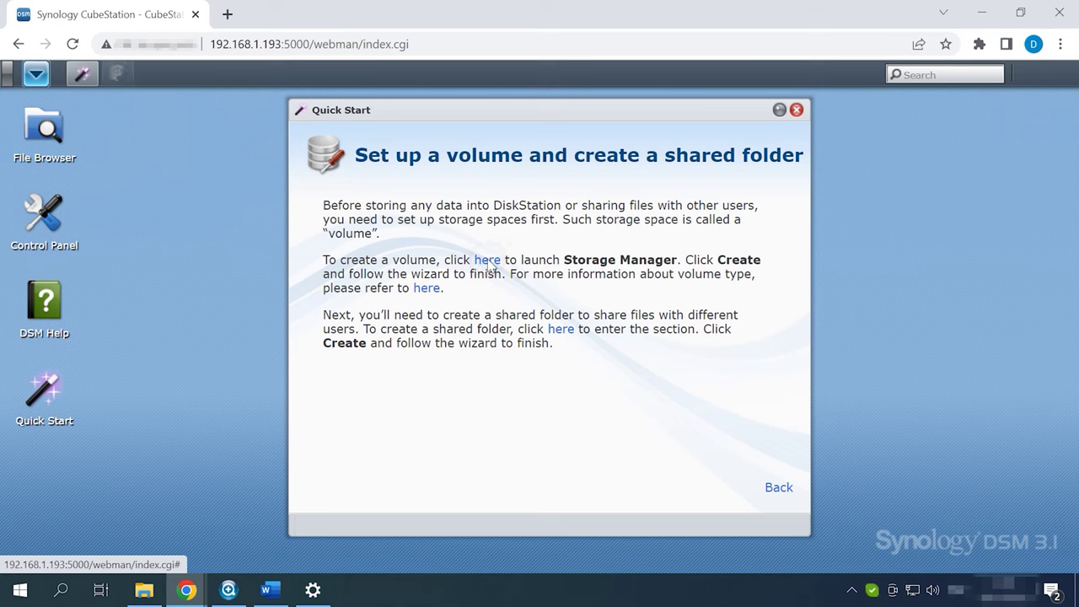
{"action": "left_click", "coordinate": [488, 260]}
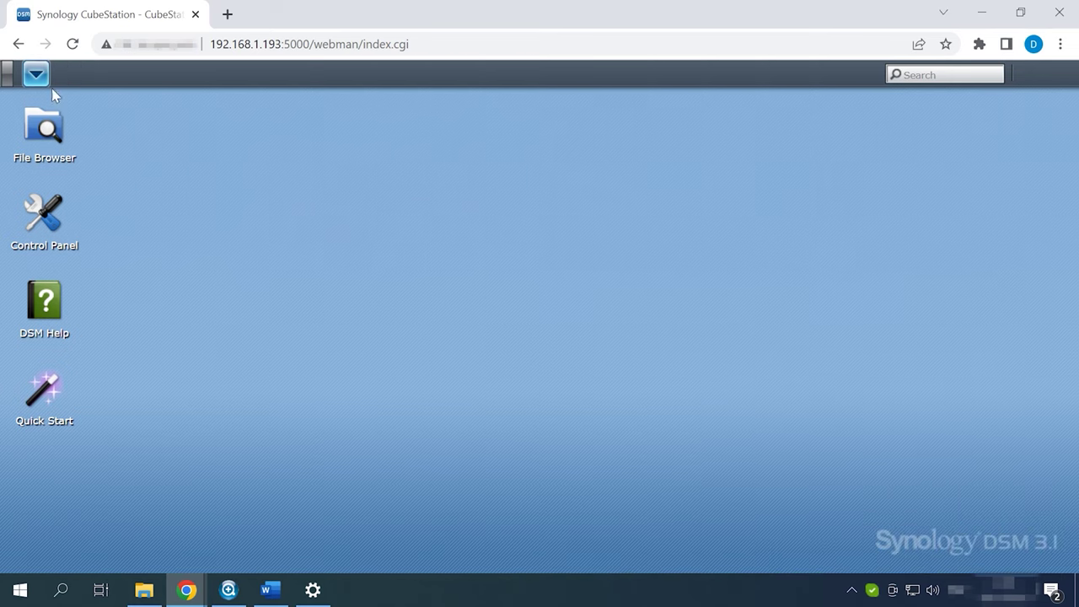
{"action": "left_click", "coordinate": [37, 76]}
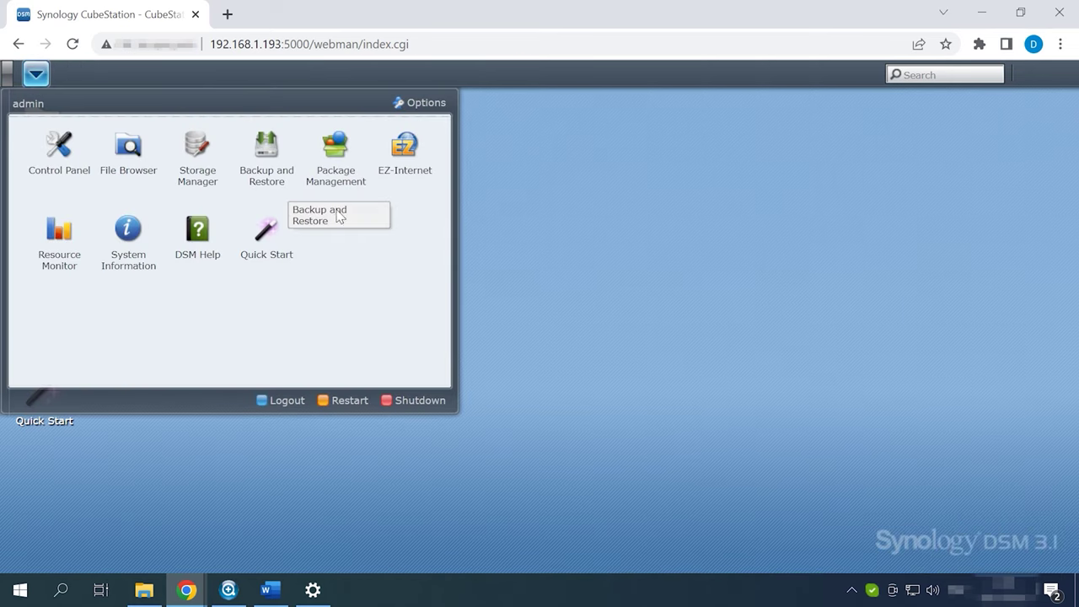
Start a Custom volume in Storage Manager as a Single Volume on RAID using all four disks.
{"action": "left_click", "coordinate": [203, 184]}
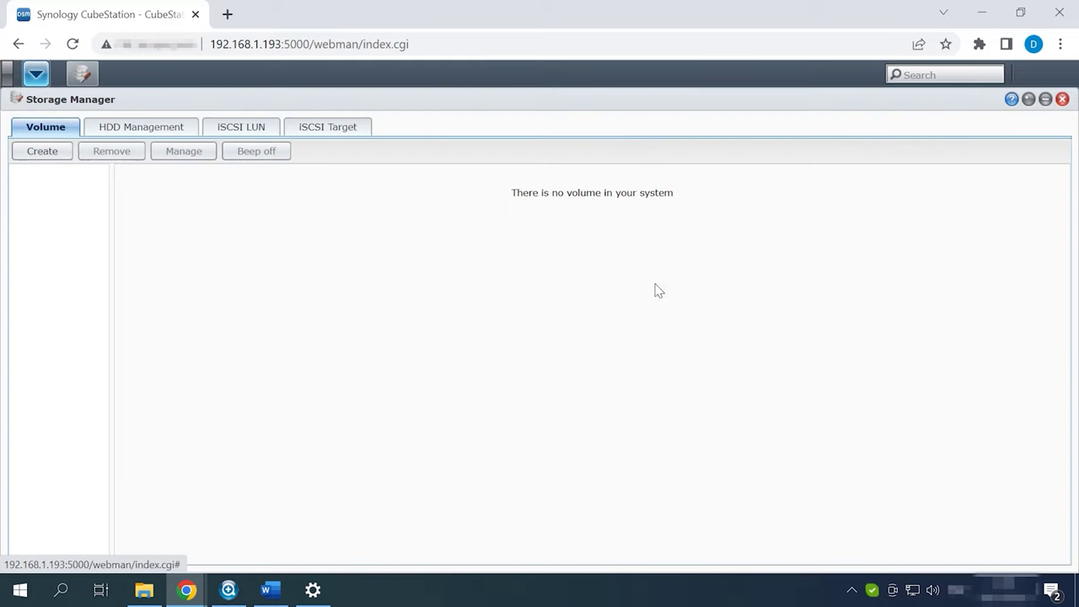
{"action": "left_click", "coordinate": [47, 157]}
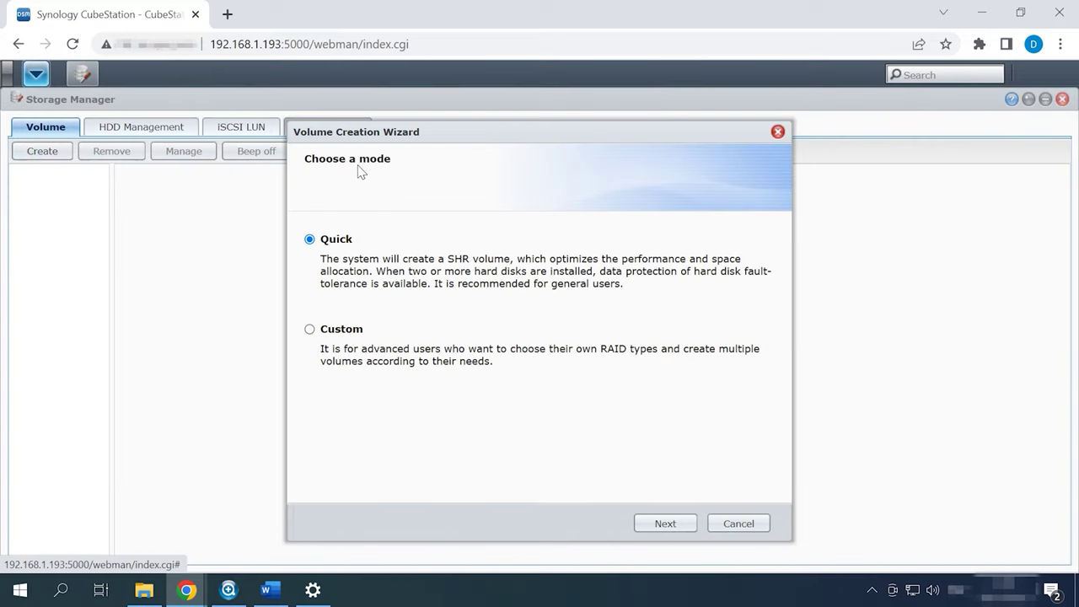
{"action": "left_click", "coordinate": [343, 333]}
{"action": "left_click", "coordinate": [665, 524]}
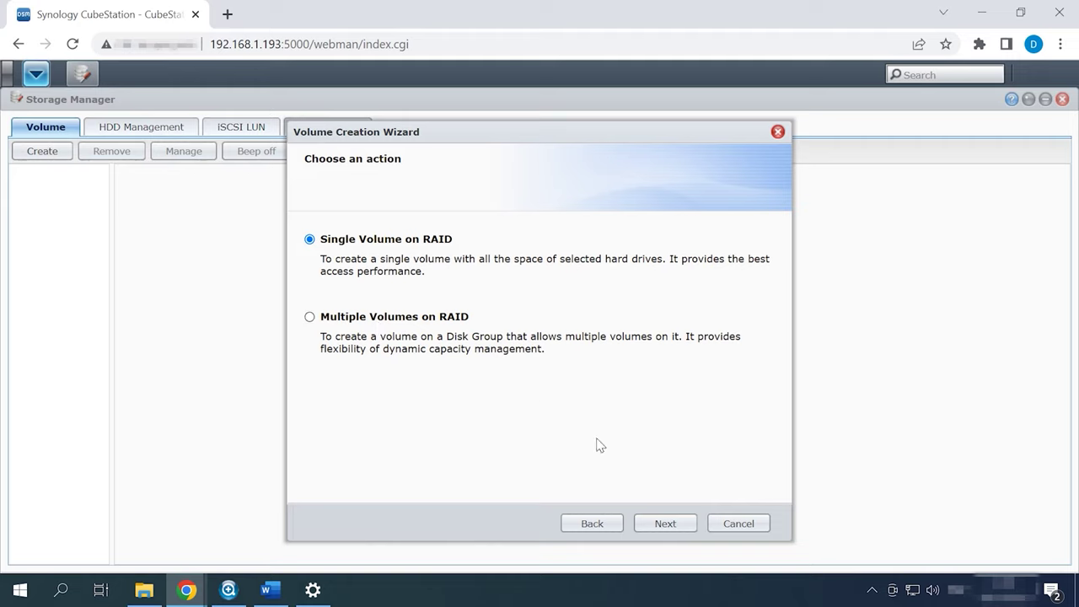
{"action": "left_click", "coordinate": [665, 523]}
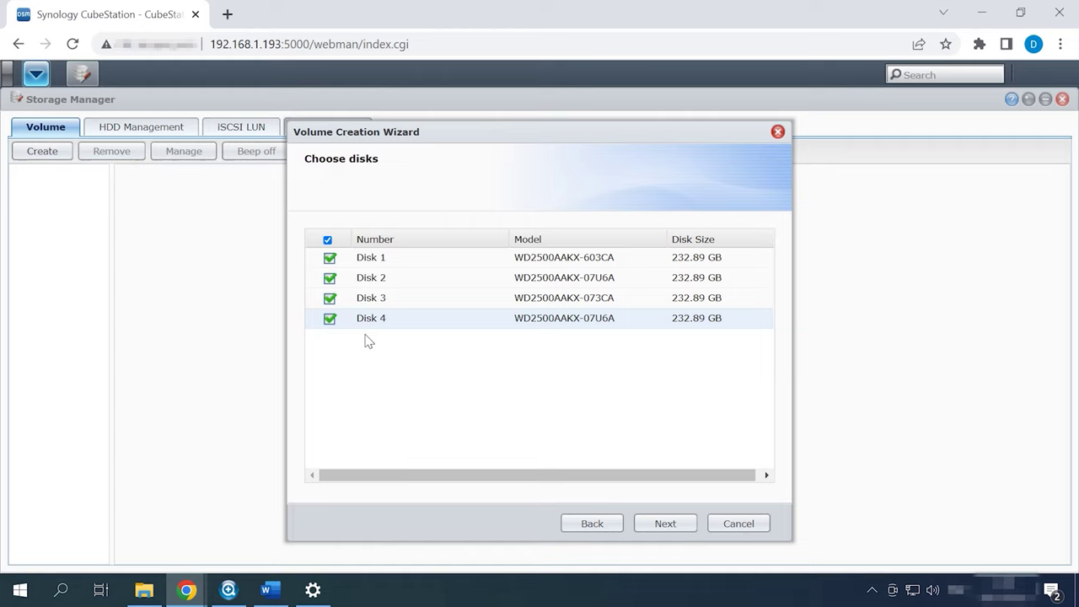
{"action": "left_click", "coordinate": [689, 525]}
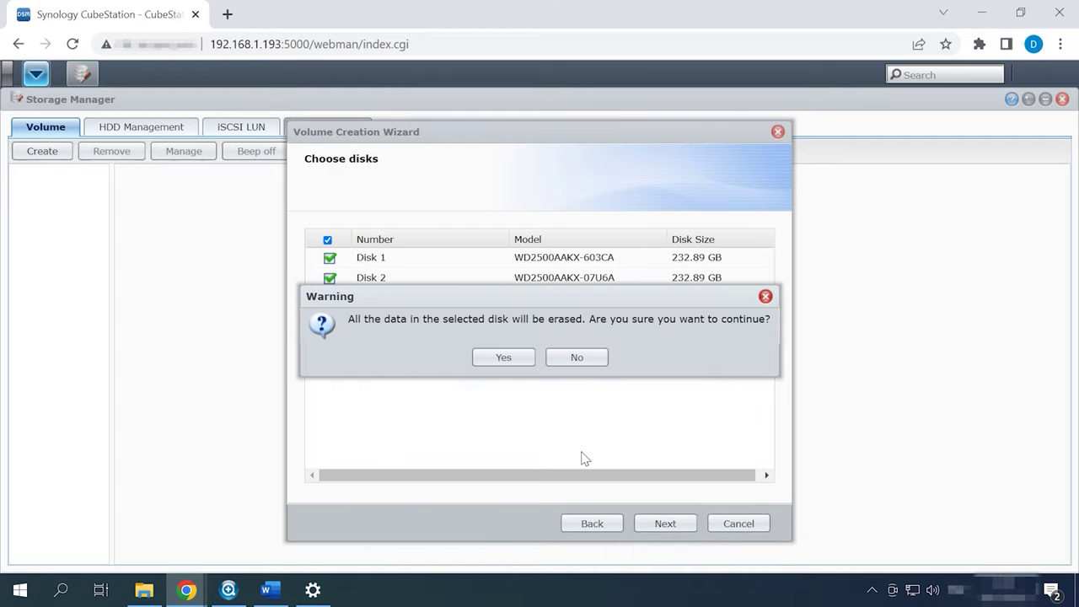
Confirm the disk erase, choose RAID 6, skip the disk check and reach the summary.
{"action": "left_click", "coordinate": [503, 358]}
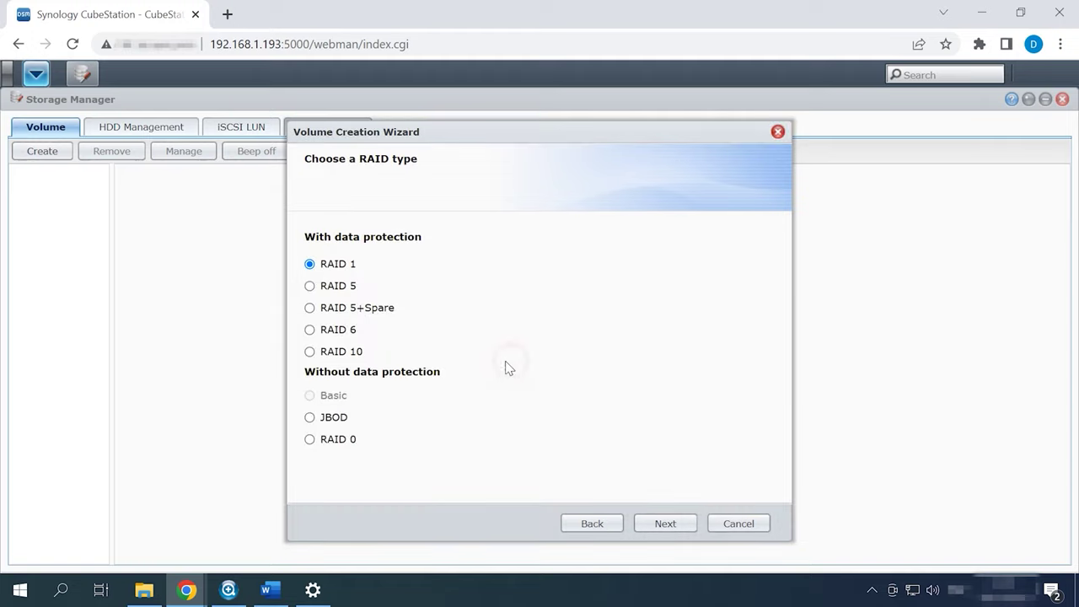
{"action": "left_click", "coordinate": [309, 330]}
{"action": "left_click", "coordinate": [665, 524]}
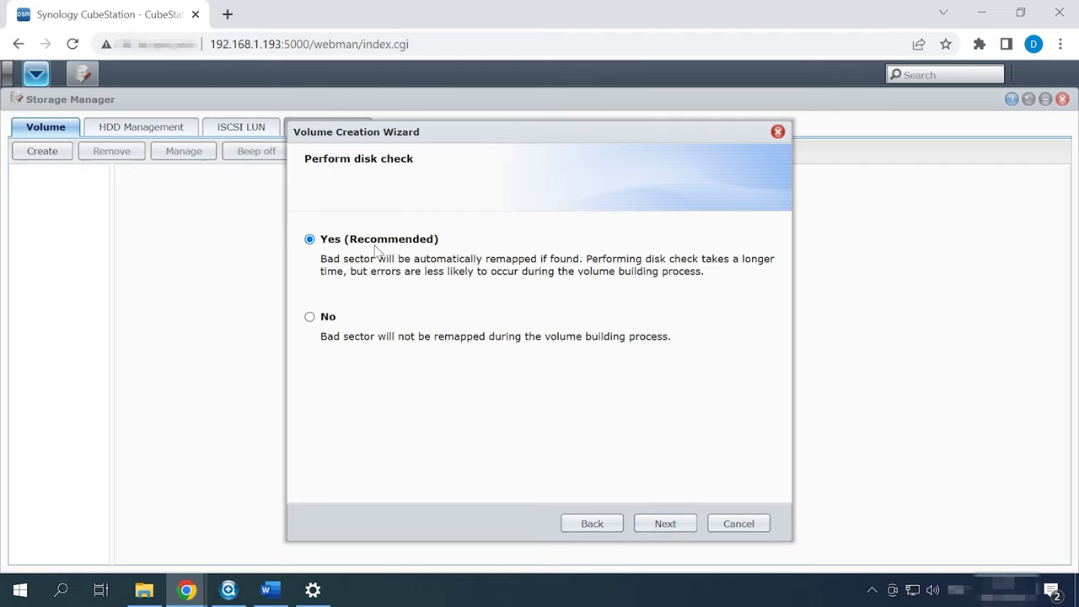
{"action": "left_click", "coordinate": [327, 318]}
{"action": "left_click", "coordinate": [665, 524]}
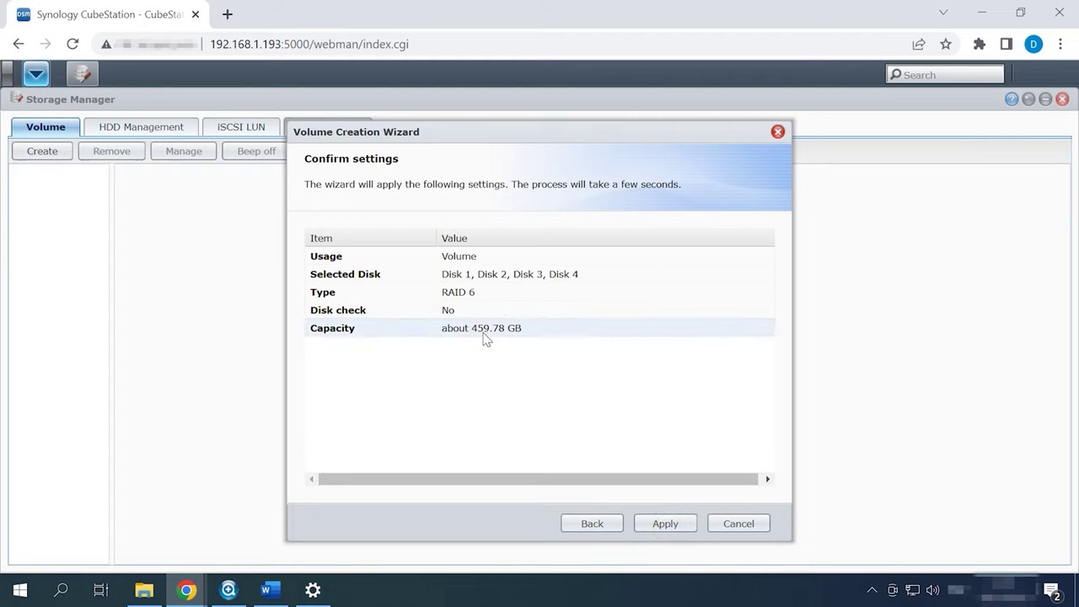
Apply the wizard to create Volume 1 as a 452.56 GB RAID 6 volume.
{"action": "left_click", "coordinate": [671, 527]}
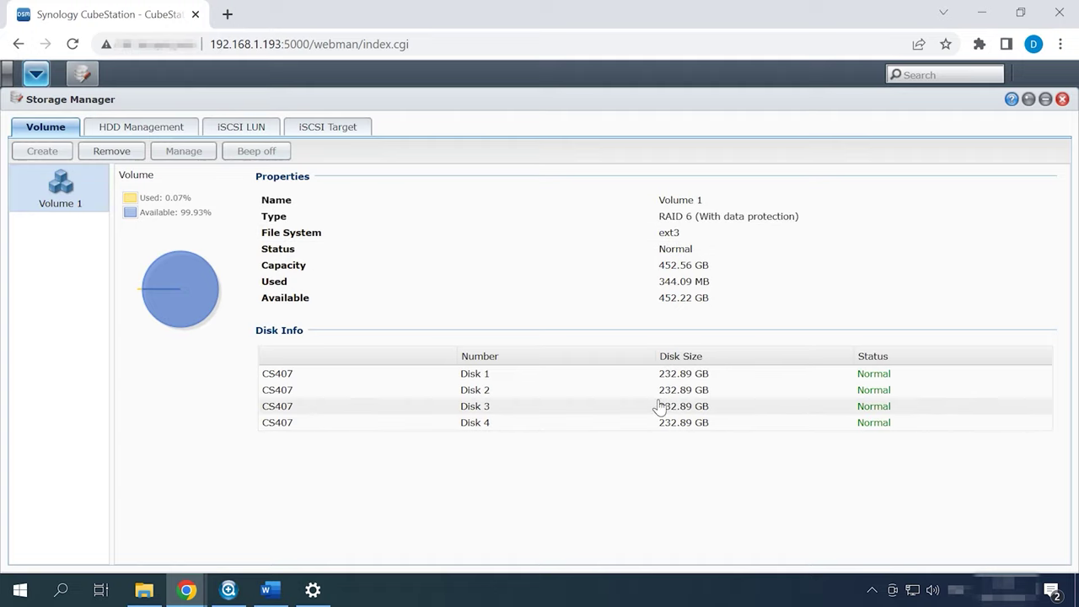
{"action": "left_click", "coordinate": [35, 76]}
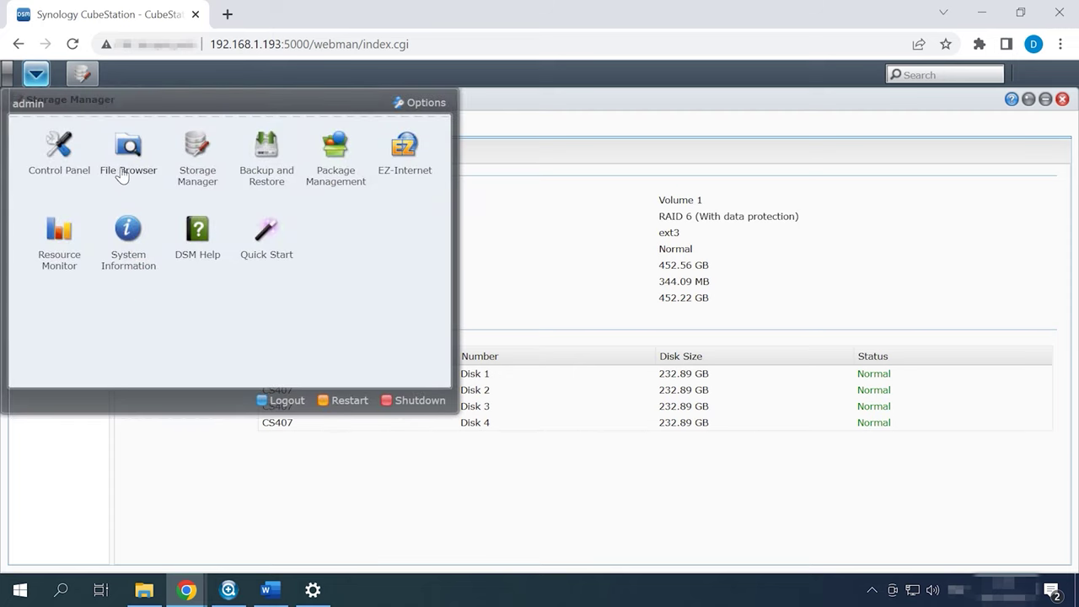
Create a new shared folder named 'sharedata' from File Browser's shared folder settings.
{"action": "left_click", "coordinate": [125, 171]}
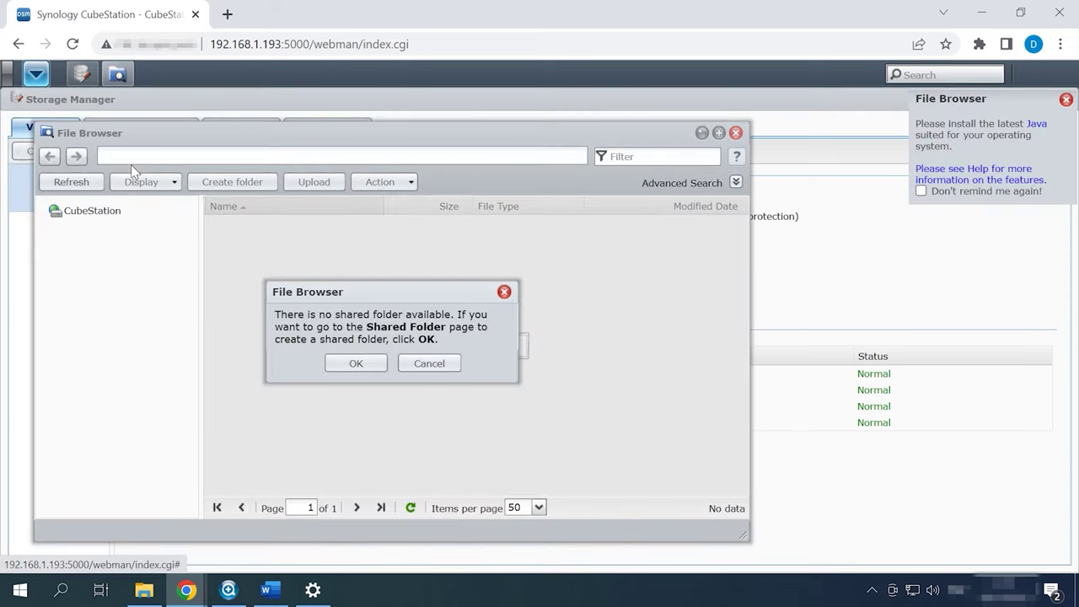
{"action": "left_click", "coordinate": [359, 364]}
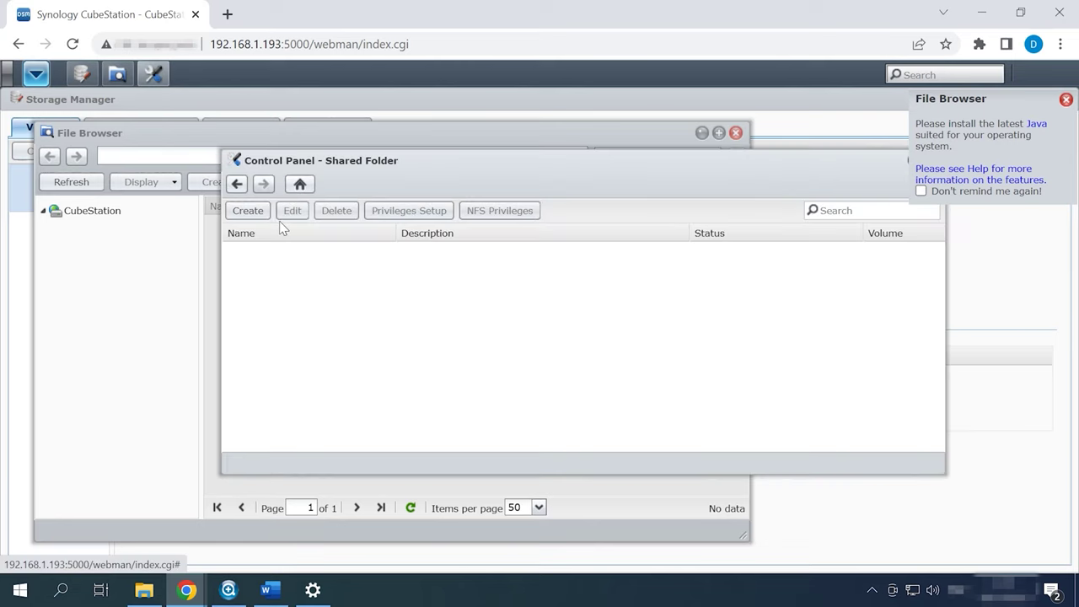
{"action": "left_click", "coordinate": [247, 211]}
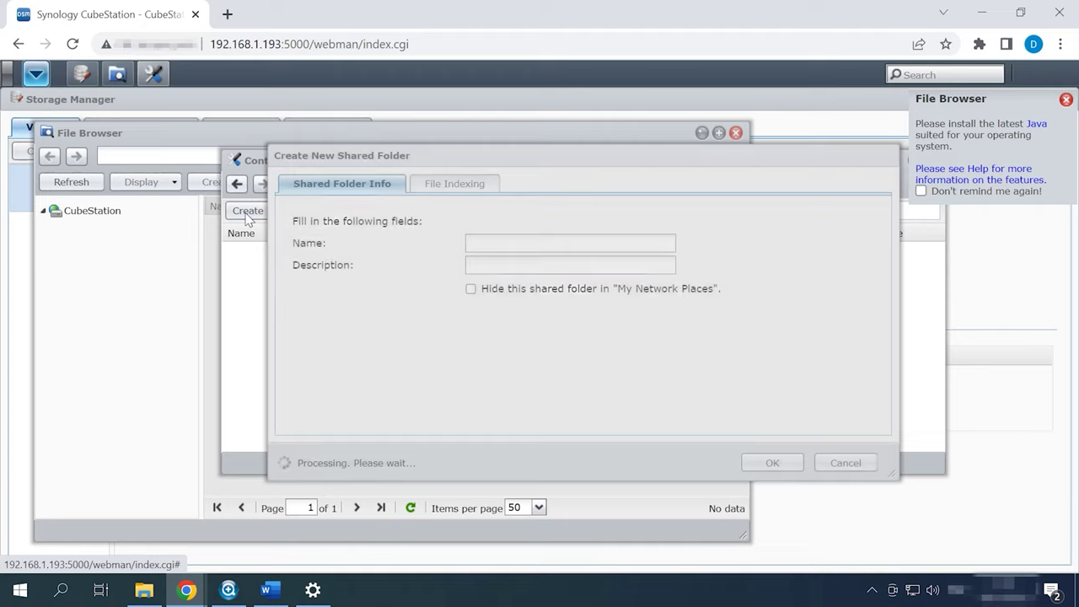
{"action": "left_click", "coordinate": [474, 244]}
{"action": "type", "text": "sharedata"}
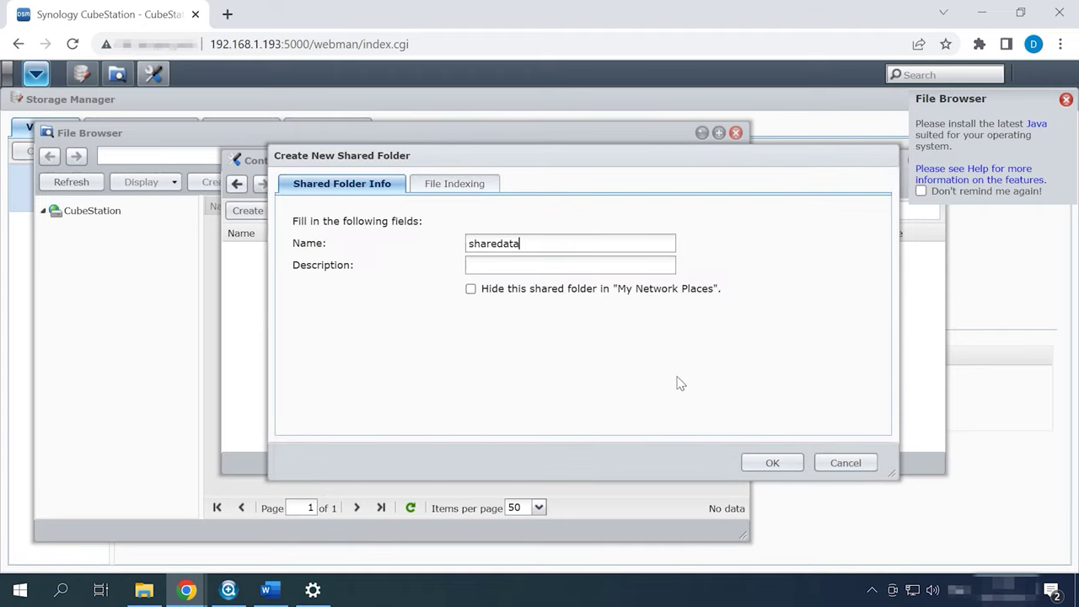
{"action": "left_click", "coordinate": [782, 466]}
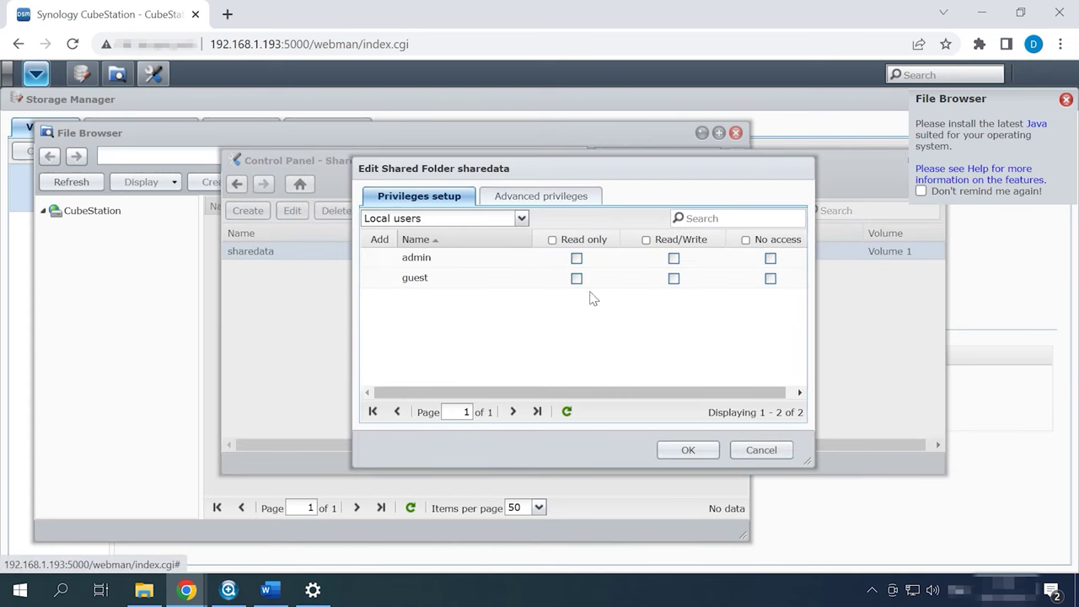
Give admin and guest Read/Write access to sharedata and dismiss the Java notice.
{"action": "left_click", "coordinate": [674, 258]}
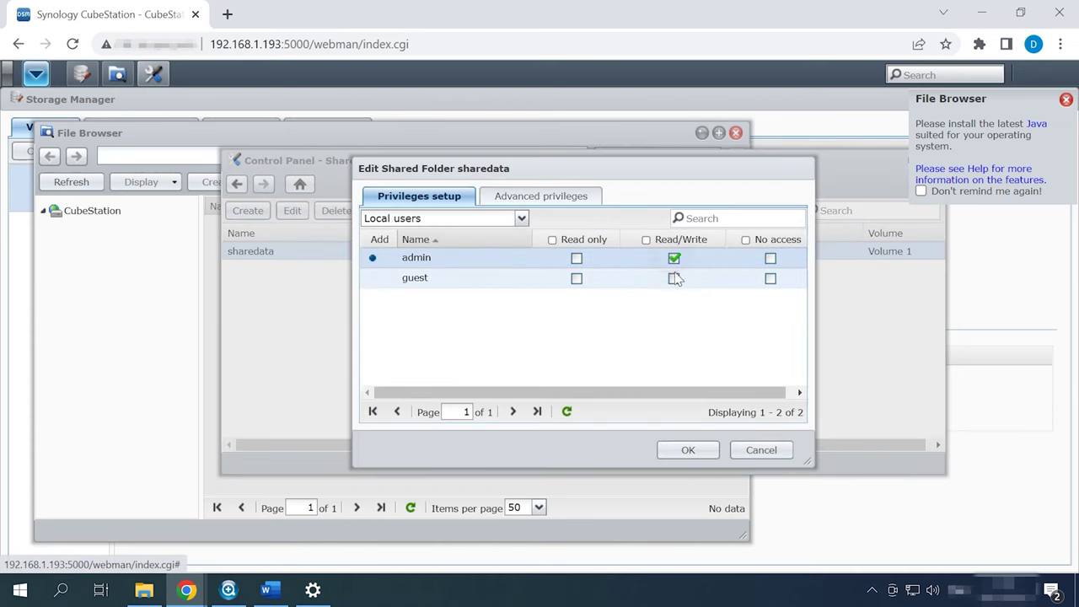
{"action": "left_click", "coordinate": [673, 278]}
{"action": "left_click", "coordinate": [684, 447]}
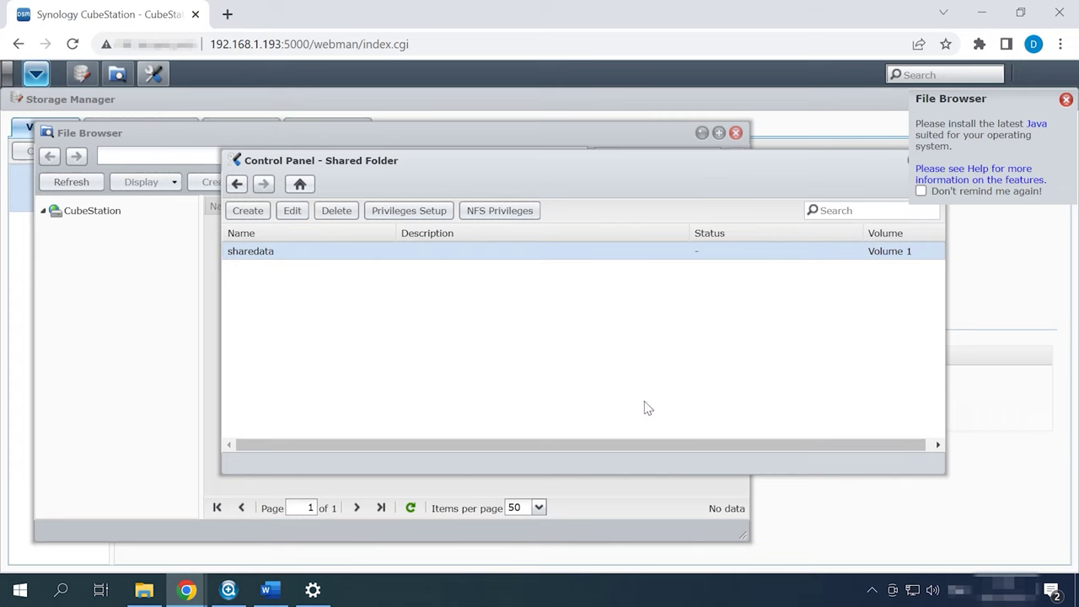
{"action": "left_click", "coordinate": [1066, 99]}
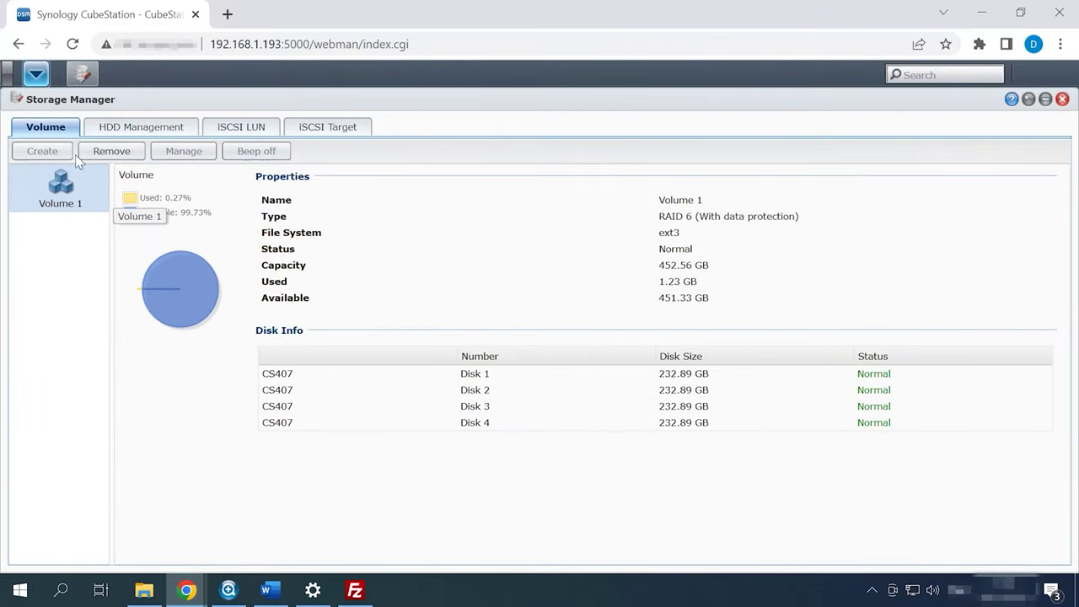
Open the DSM main menu over Storage Manager.
{"action": "left_click", "coordinate": [35, 74]}
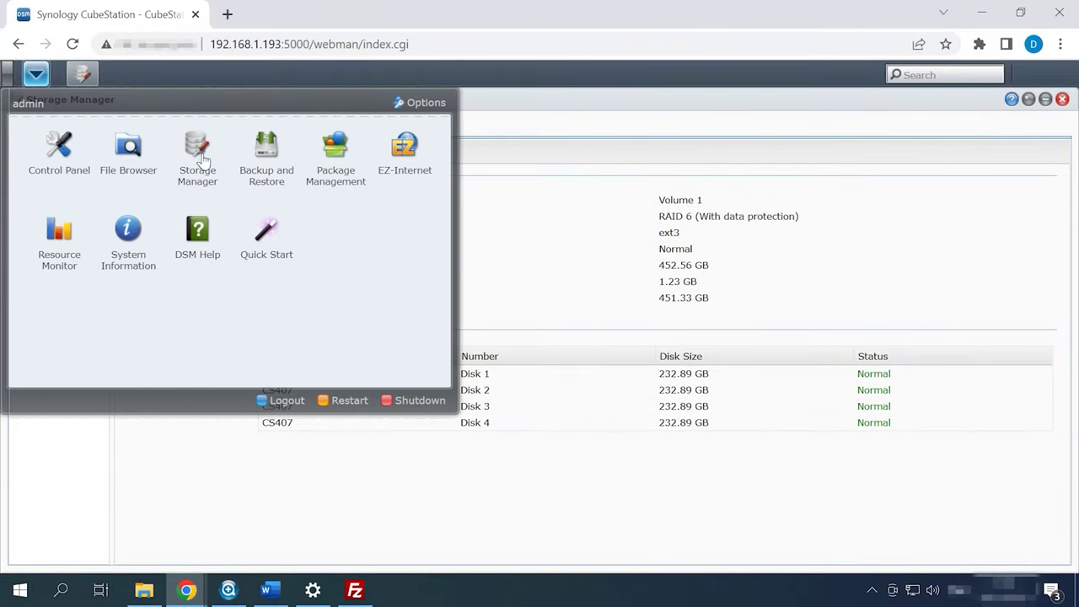
In Backup and Restore, start a Local Backup task named 'backup 0501'.
{"action": "left_click", "coordinate": [268, 187]}
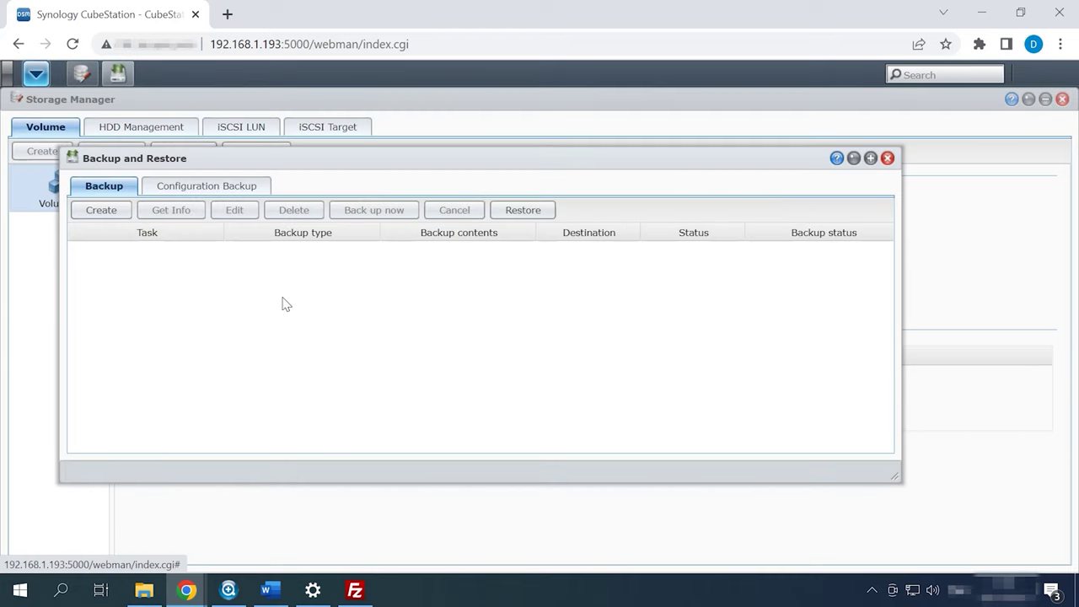
{"action": "left_click", "coordinate": [103, 214]}
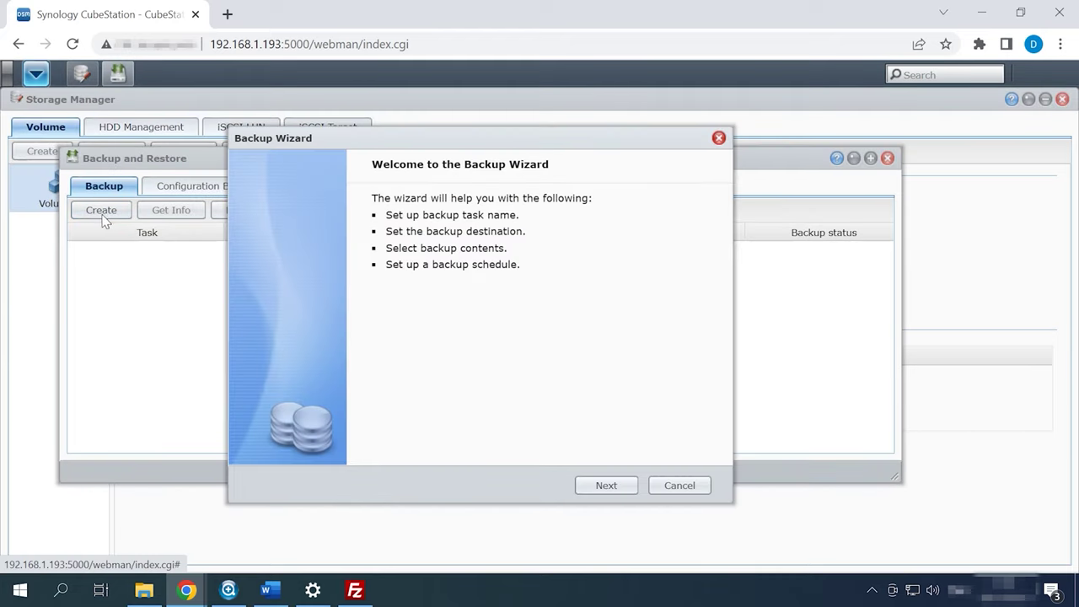
{"action": "left_click", "coordinate": [624, 491]}
{"action": "type", "text": "backup 0501"}
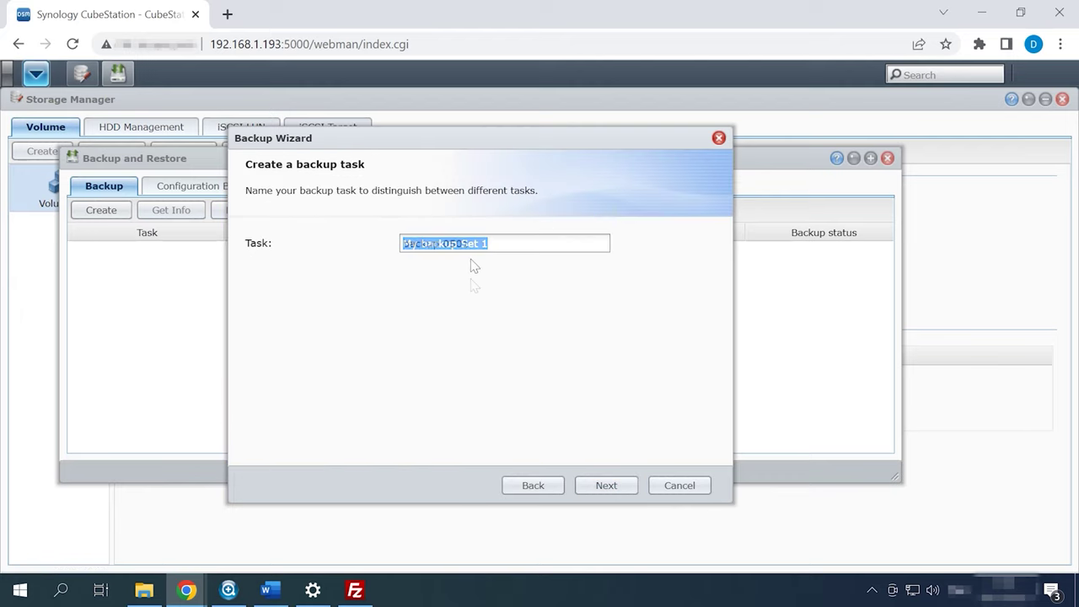
{"action": "left_click", "coordinate": [606, 487]}
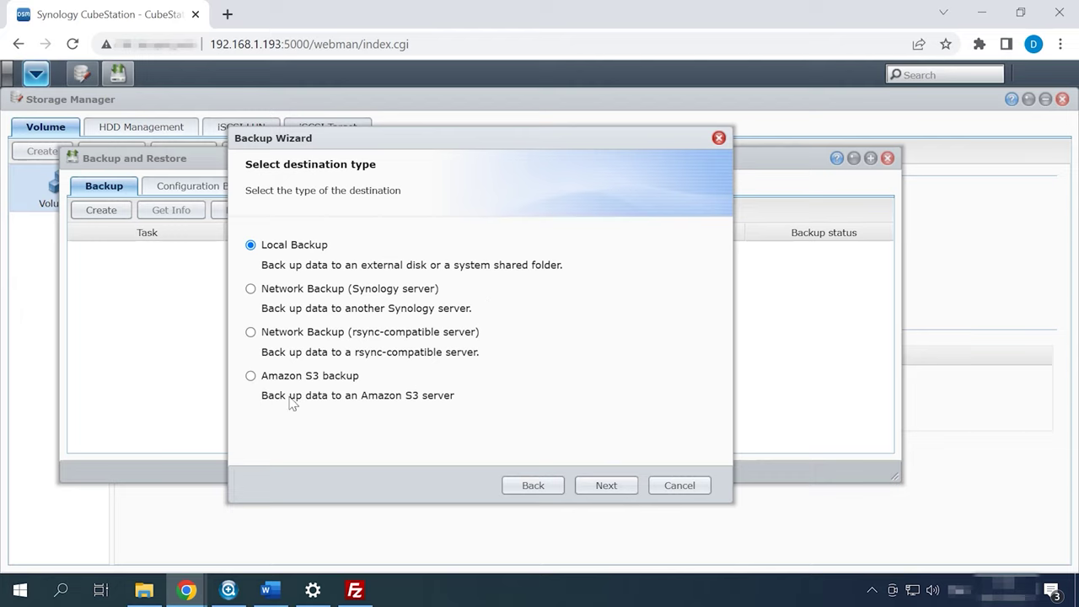
{"action": "left_click", "coordinate": [611, 485]}
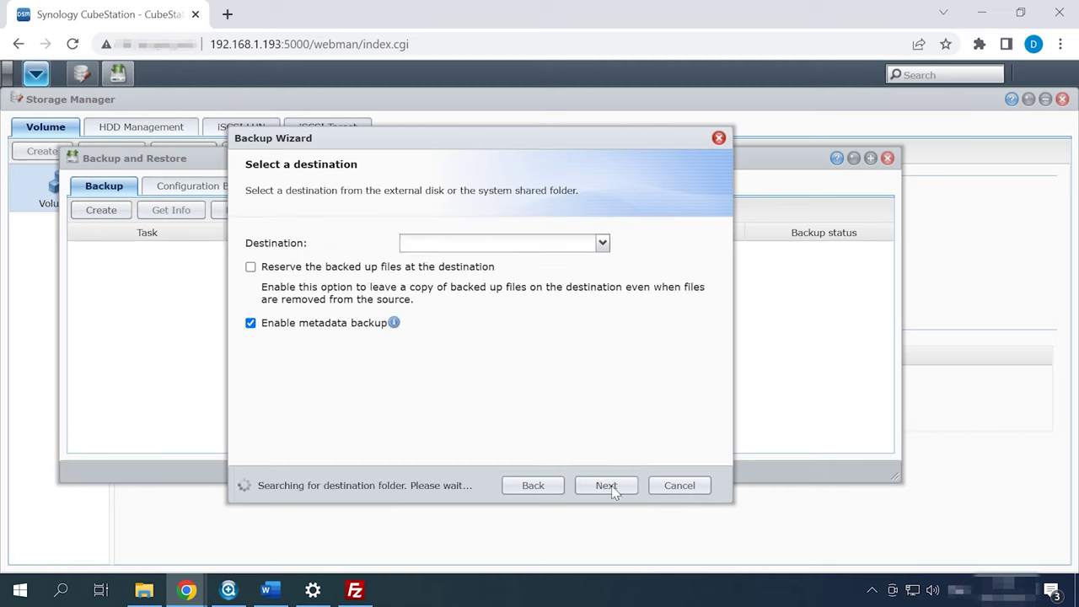
Set 'backup' as the destination share and include the sharedata folder.
{"action": "left_click", "coordinate": [485, 243]}
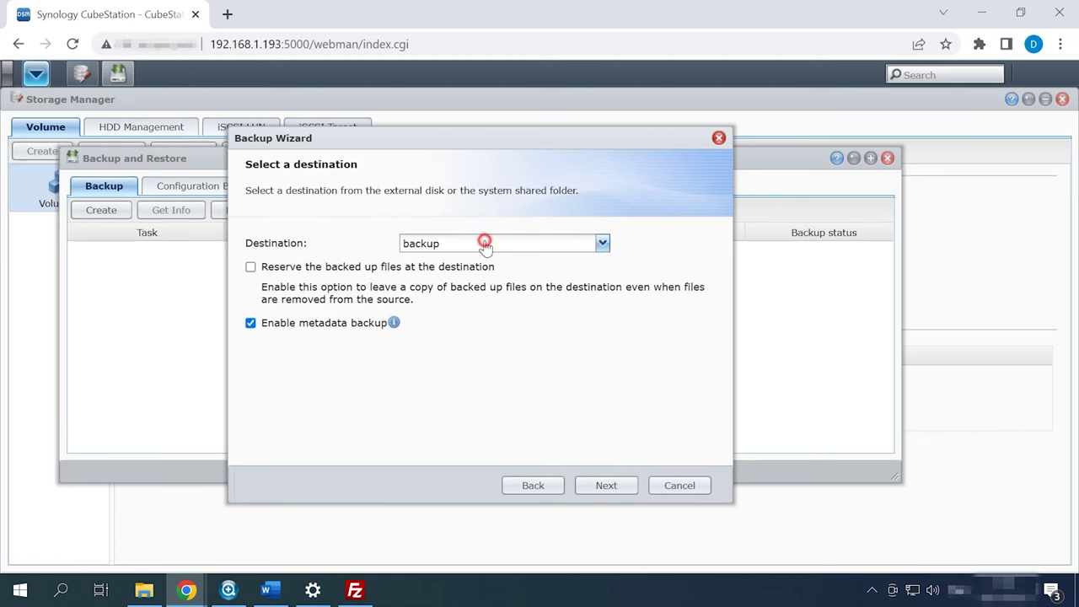
{"action": "left_click", "coordinate": [485, 244]}
{"action": "left_click", "coordinate": [604, 489]}
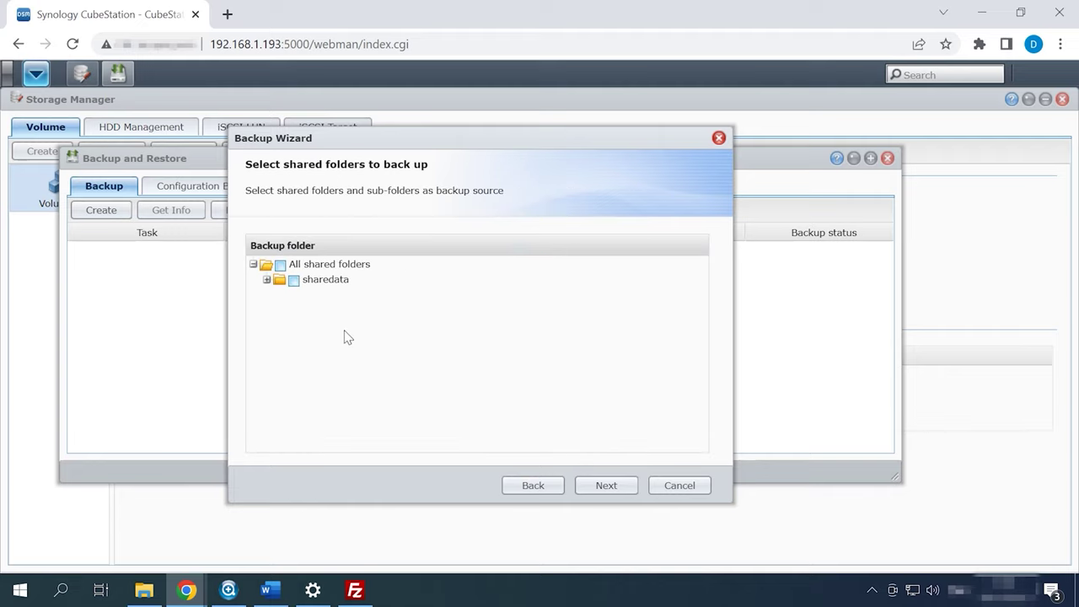
{"action": "left_click", "coordinate": [293, 280]}
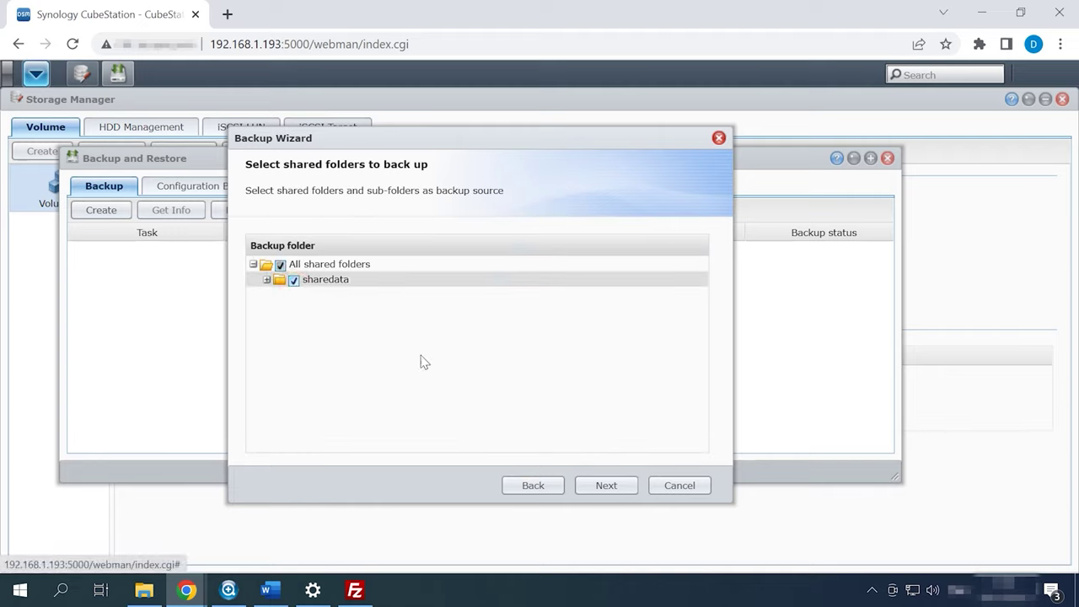
{"action": "left_click", "coordinate": [602, 486]}
Save backup 0501 without a schedule and run it immediately.
{"action": "left_click", "coordinate": [600, 488]}
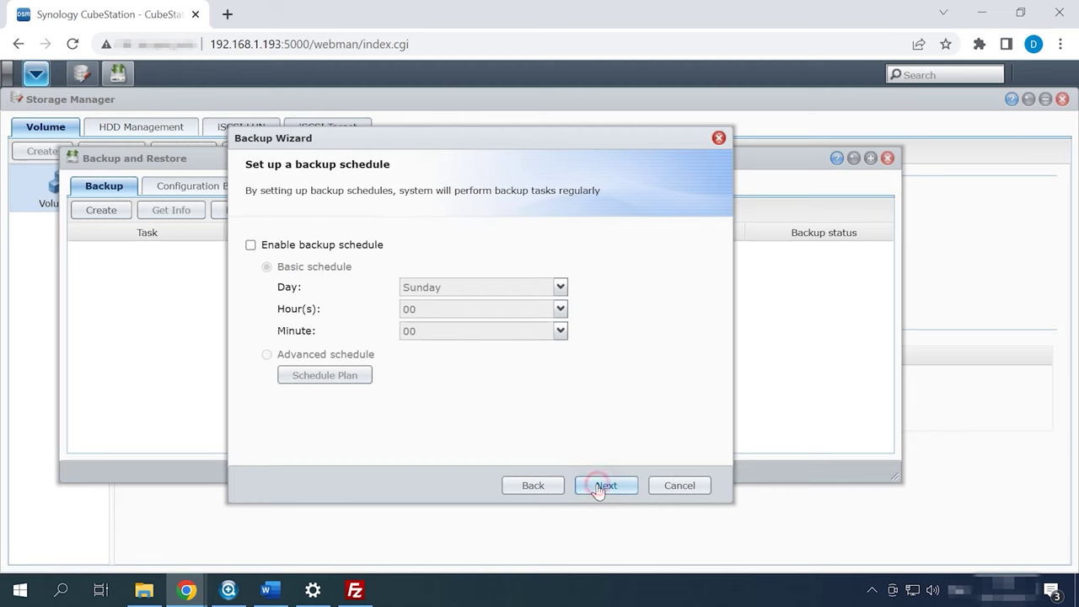
{"action": "left_click", "coordinate": [600, 489]}
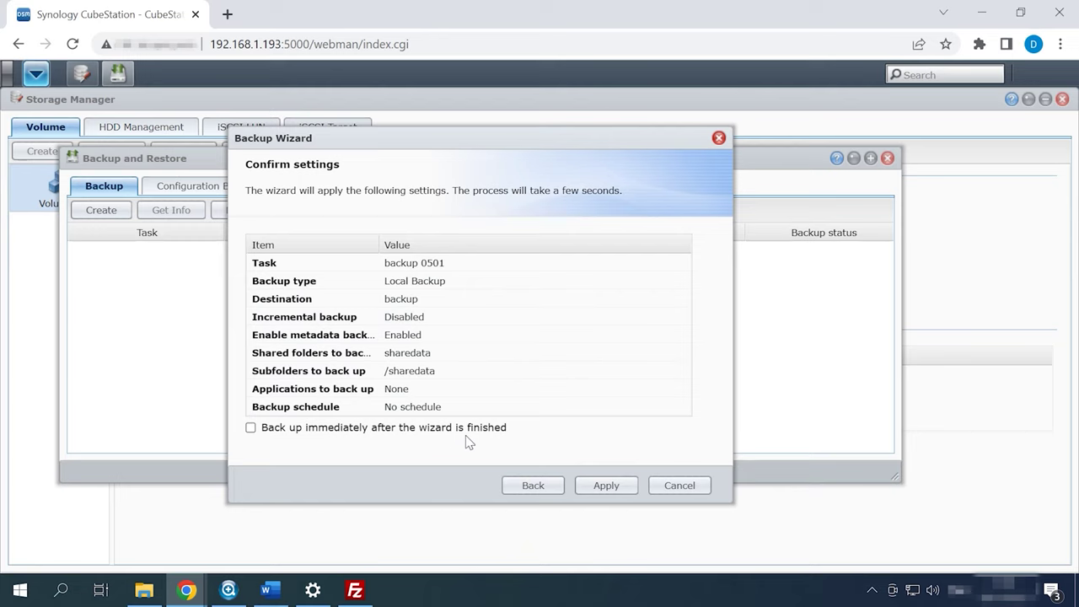
{"action": "left_click", "coordinate": [604, 487]}
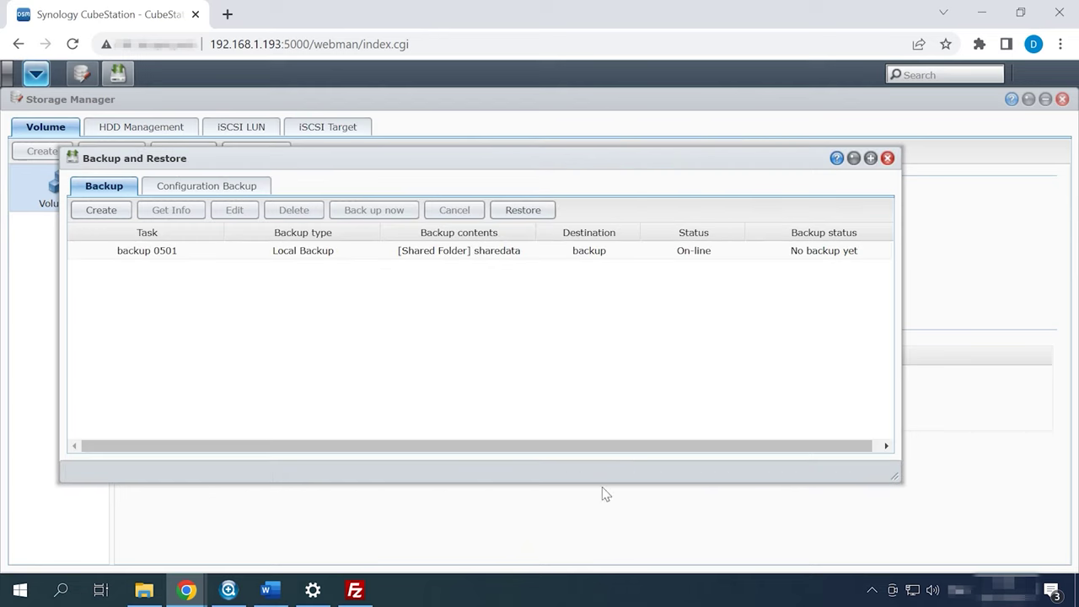
{"action": "left_click", "coordinate": [425, 251]}
{"action": "left_click", "coordinate": [376, 212]}
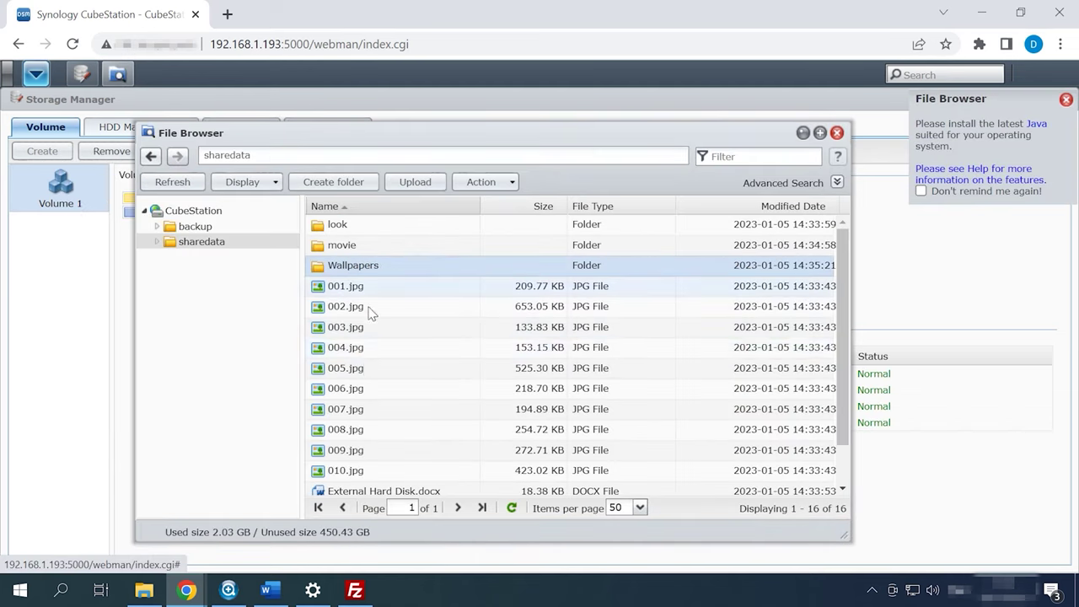
Select Wallpapers through 005.jpg plus the two .docx files in sharedata and delete them.
{"action": "left_click", "coordinate": [364, 369], "text": "shift"}
{"action": "scroll", "coordinate": [362, 396], "scroll_direction": "down", "scroll_amount": 2}
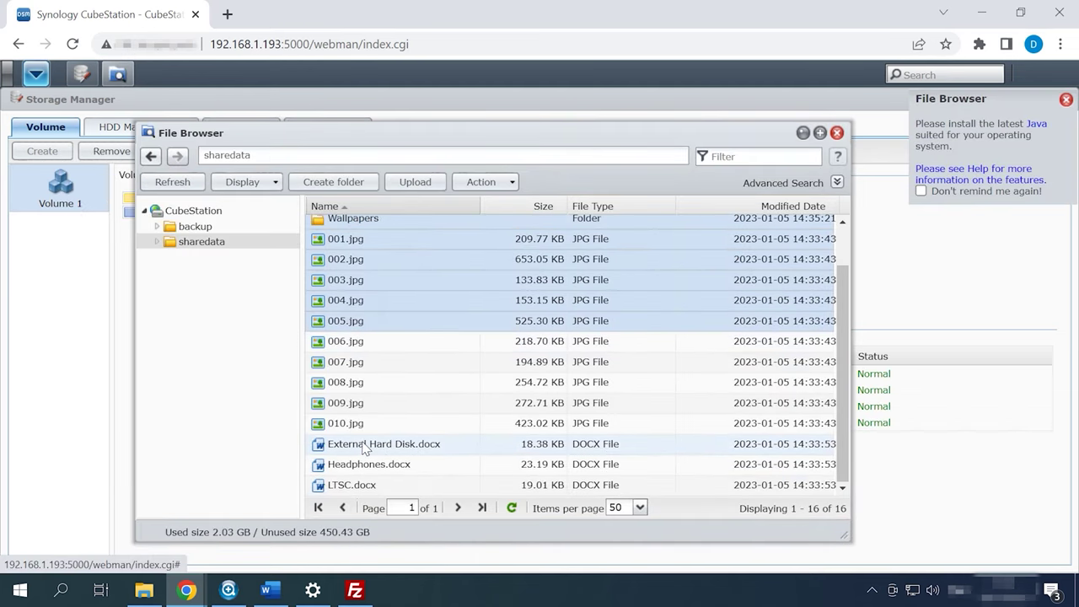
{"action": "left_click", "coordinate": [360, 445], "text": "ctrl"}
{"action": "left_click", "coordinate": [378, 471], "text": "ctrl"}
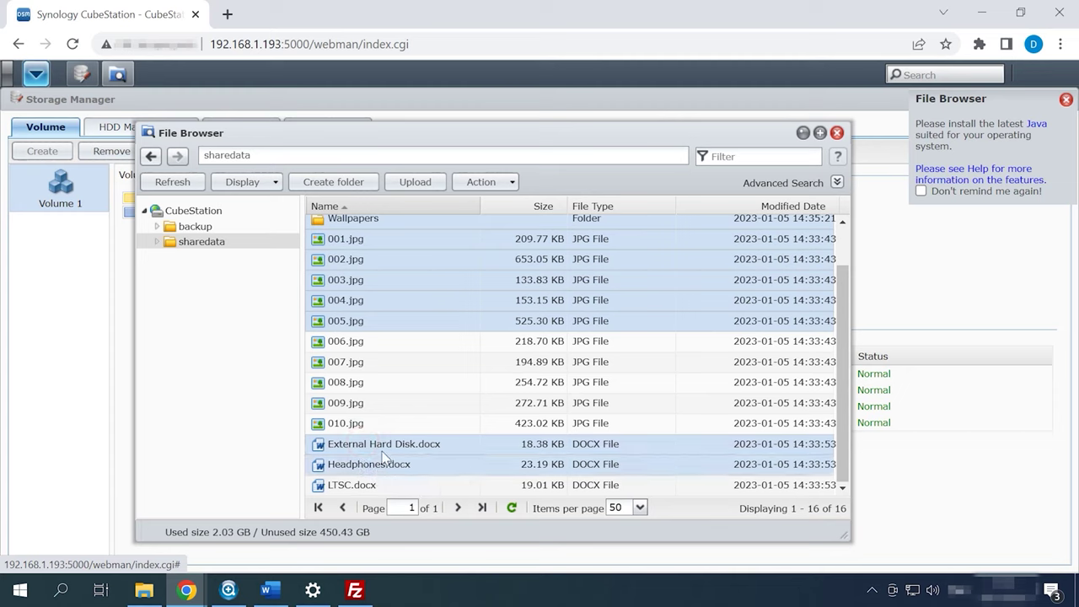
{"action": "right_click", "coordinate": [383, 465]}
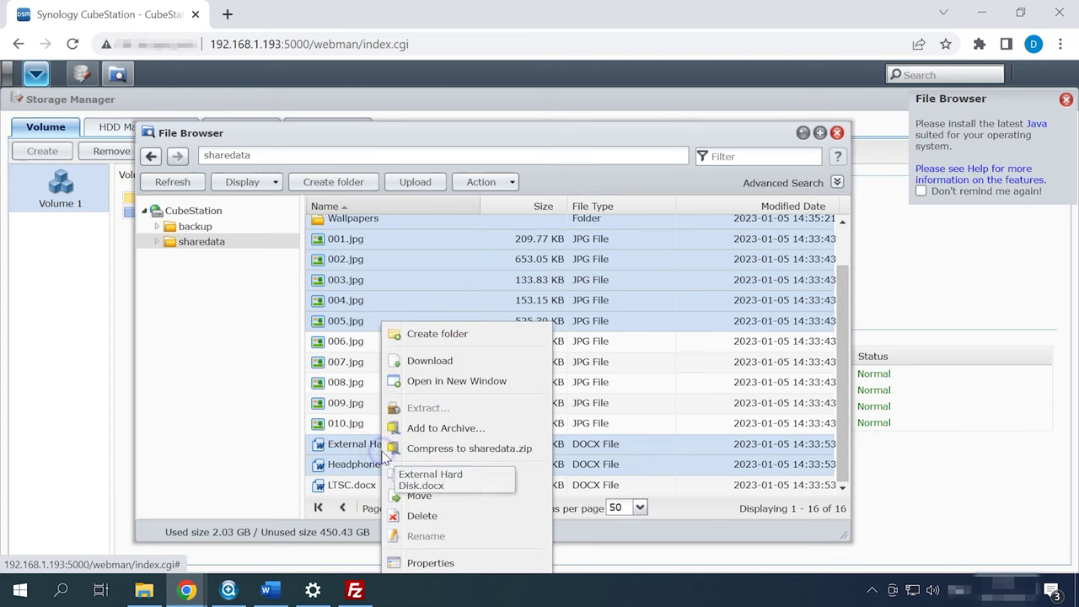
{"action": "left_click", "coordinate": [424, 516]}
{"action": "left_click", "coordinate": [456, 359]}
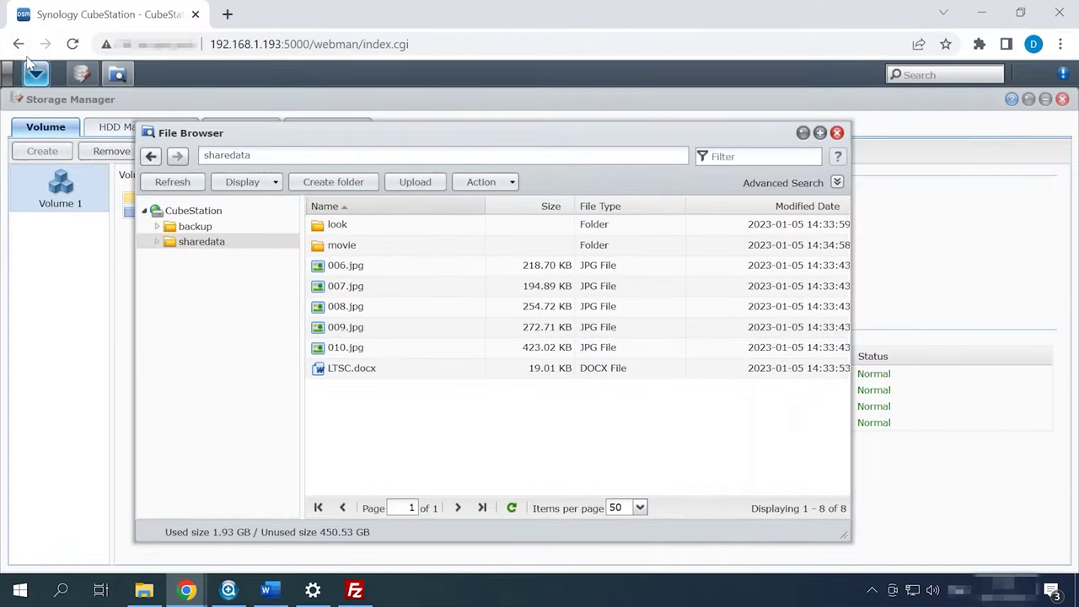
Open Backup and Restore from the main menu and select the backup 0501 task.
{"action": "left_click", "coordinate": [34, 74]}
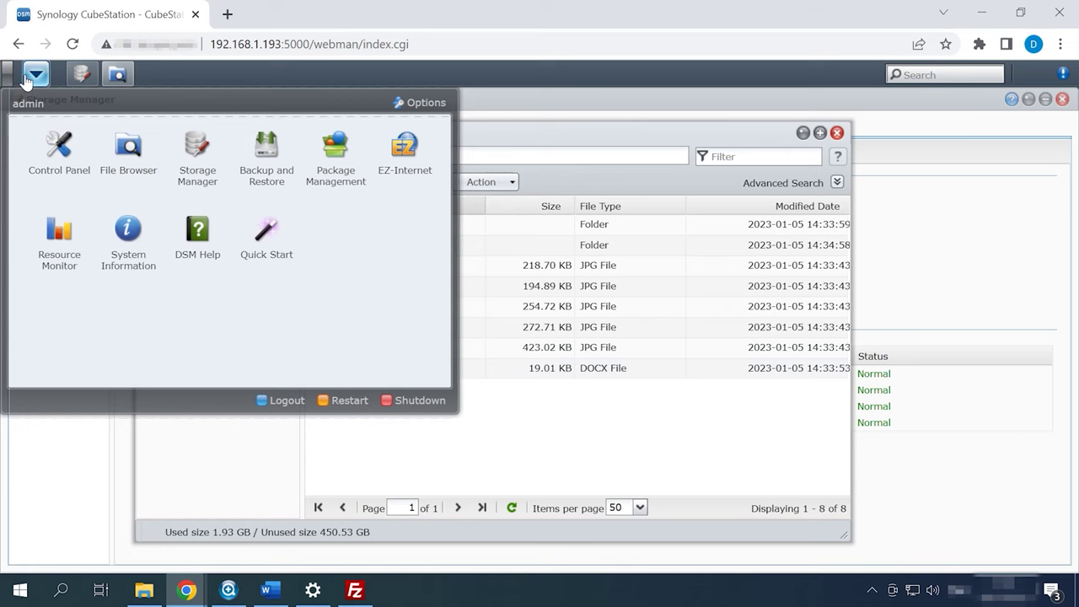
{"action": "left_click", "coordinate": [275, 187]}
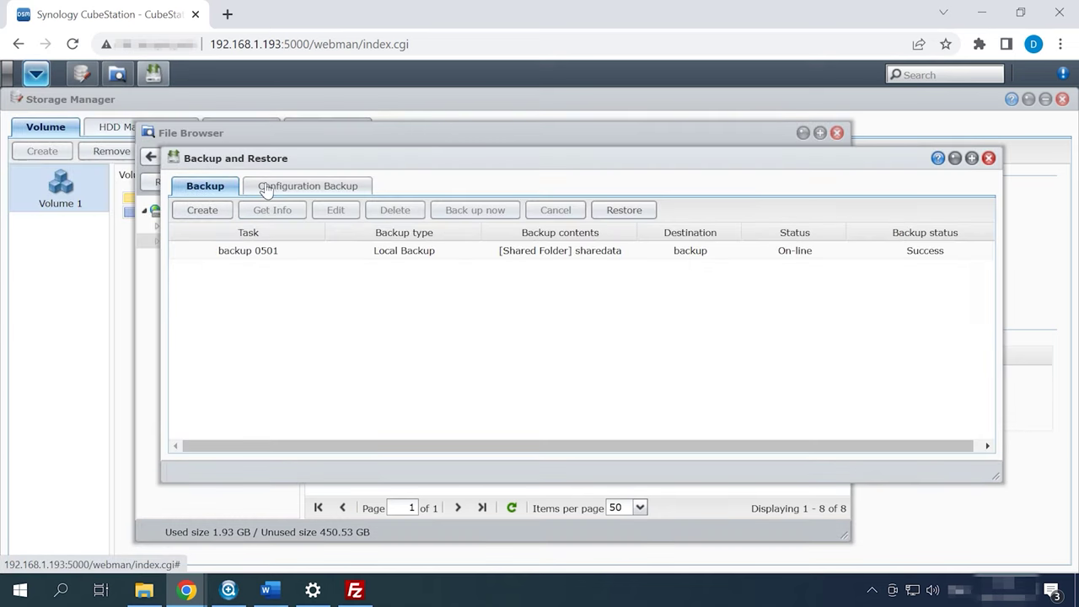
{"action": "left_click", "coordinate": [298, 253]}
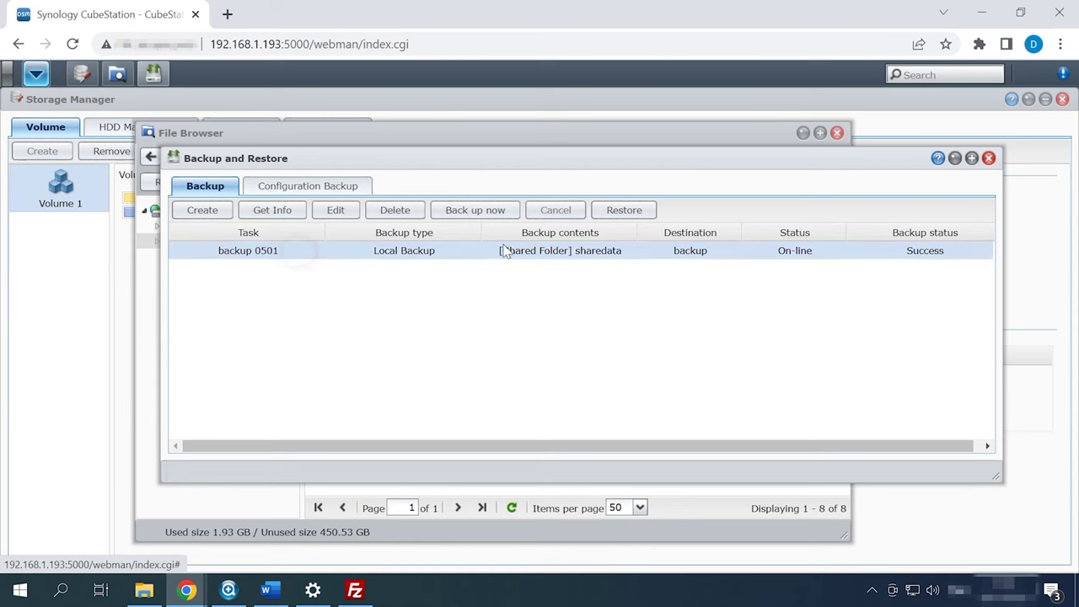
Run the Restore wizard for backup 0501 with sharedata ticked and apply it.
{"action": "left_click", "coordinate": [623, 210]}
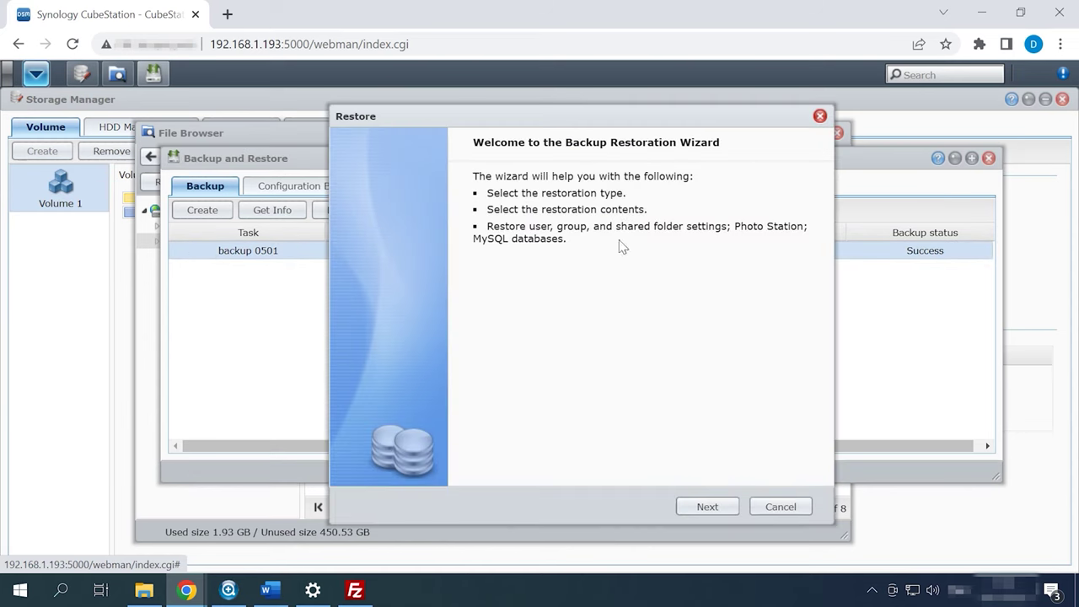
{"action": "left_click", "coordinate": [699, 507]}
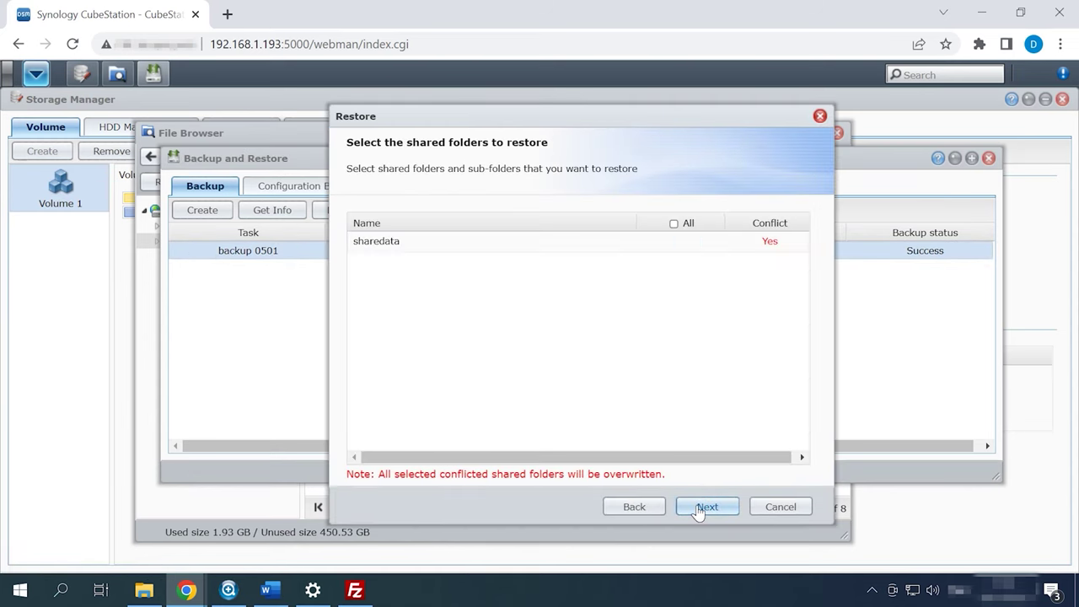
{"action": "left_click", "coordinate": [681, 242]}
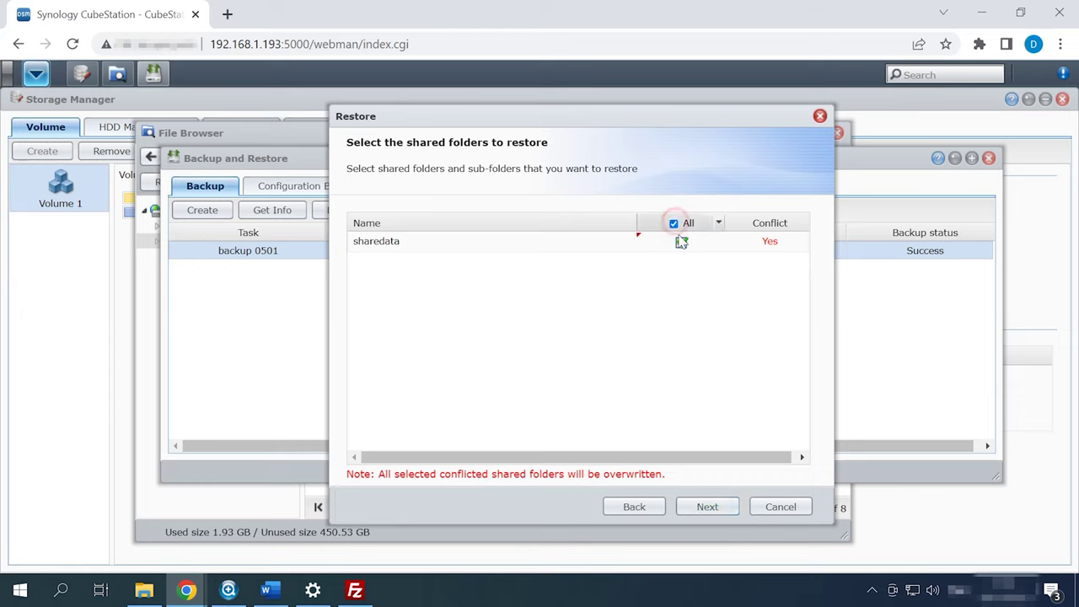
{"action": "left_click", "coordinate": [704, 509]}
{"action": "left_click", "coordinate": [709, 509]}
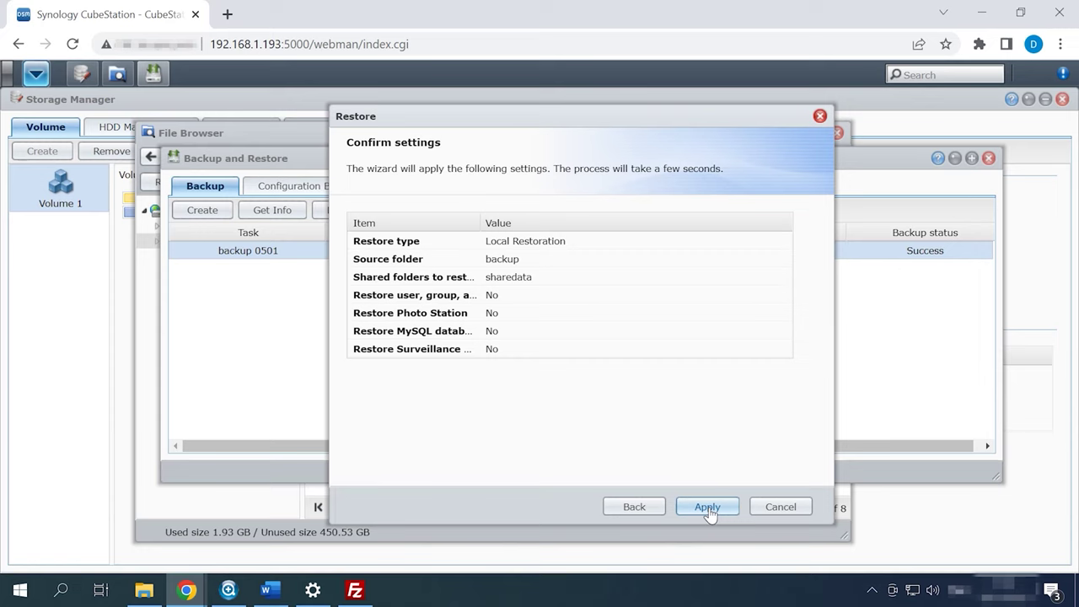
{"action": "left_click", "coordinate": [708, 509]}
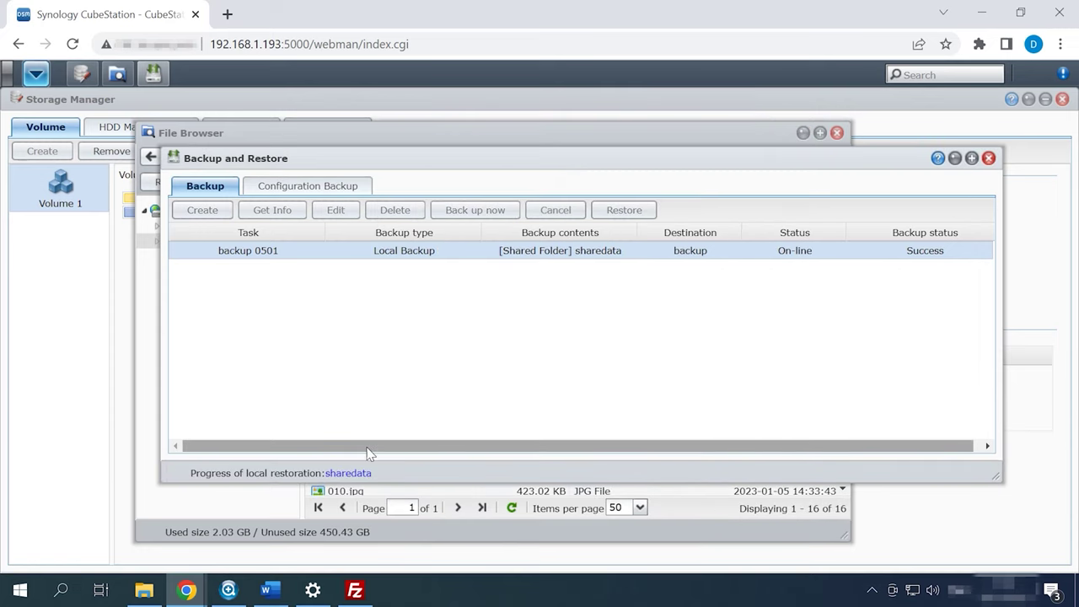
Refresh File Browser to show sharedata's 16 items, then open the backup share.
{"action": "left_click", "coordinate": [164, 505]}
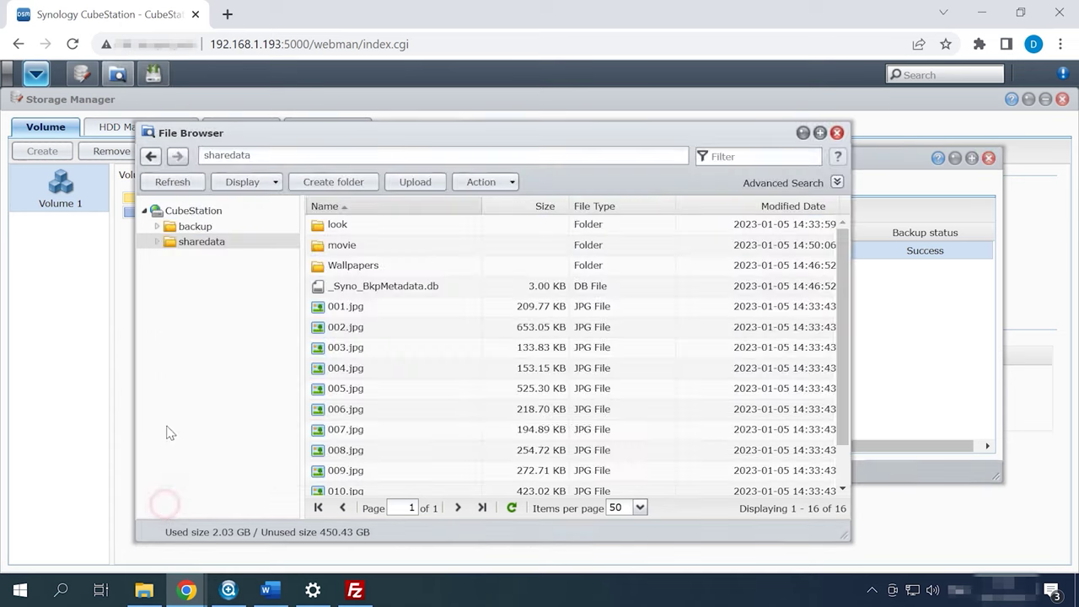
{"action": "left_click", "coordinate": [169, 184]}
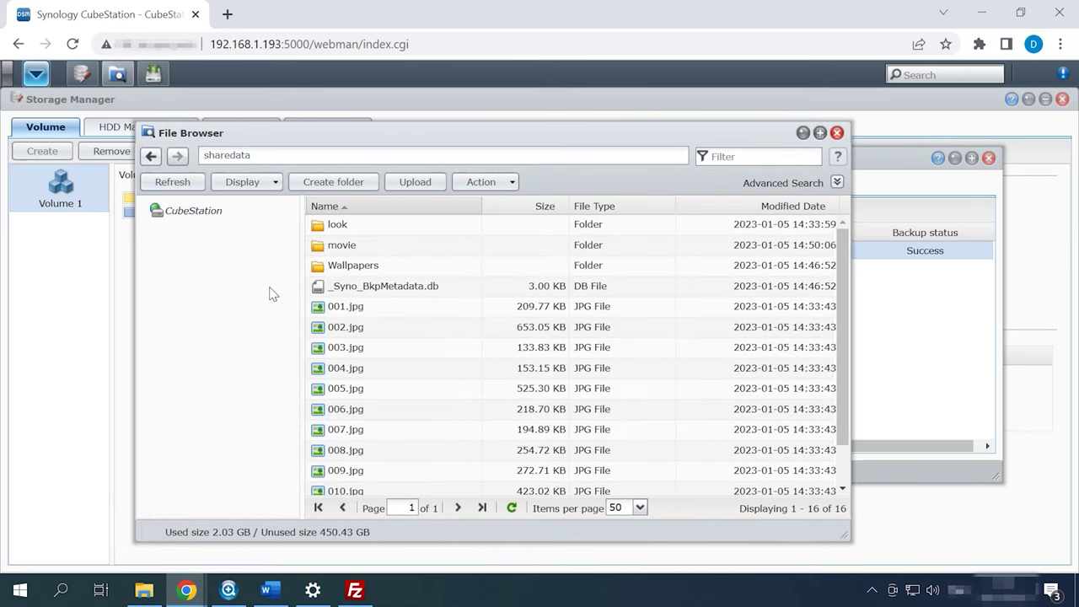
{"action": "left_click_drag", "start_coordinate": [310, 289], "coordinate": [377, 297]}
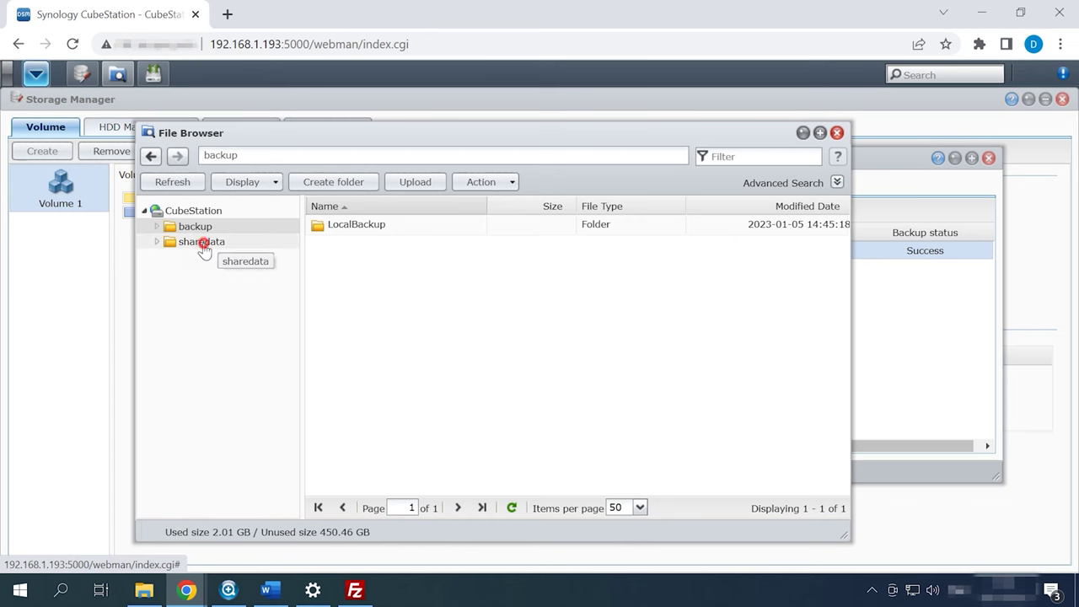